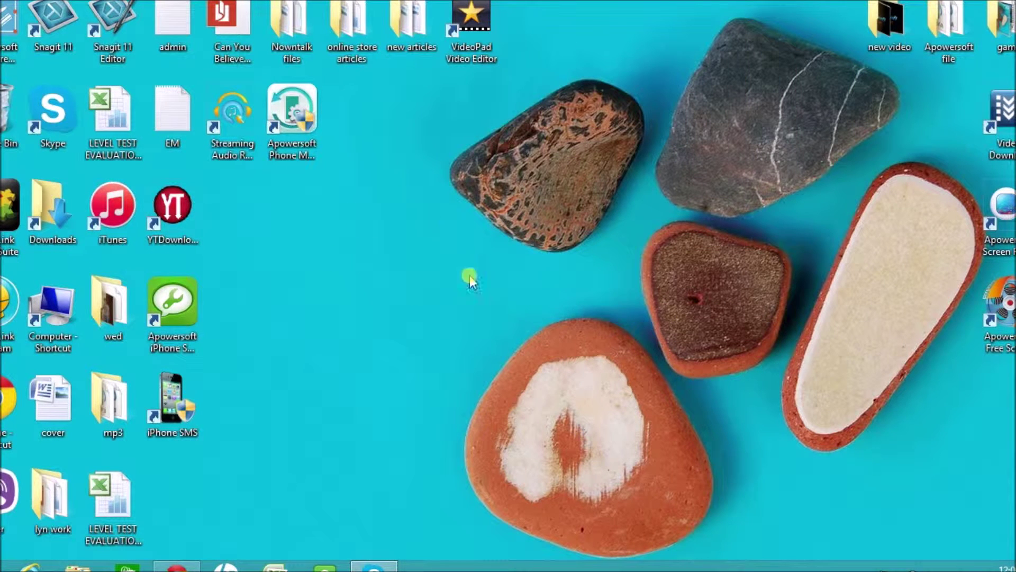
Bring Chrome back to the Apowersoft Phone Manager product page and scroll through it.
left_click(290, 127)
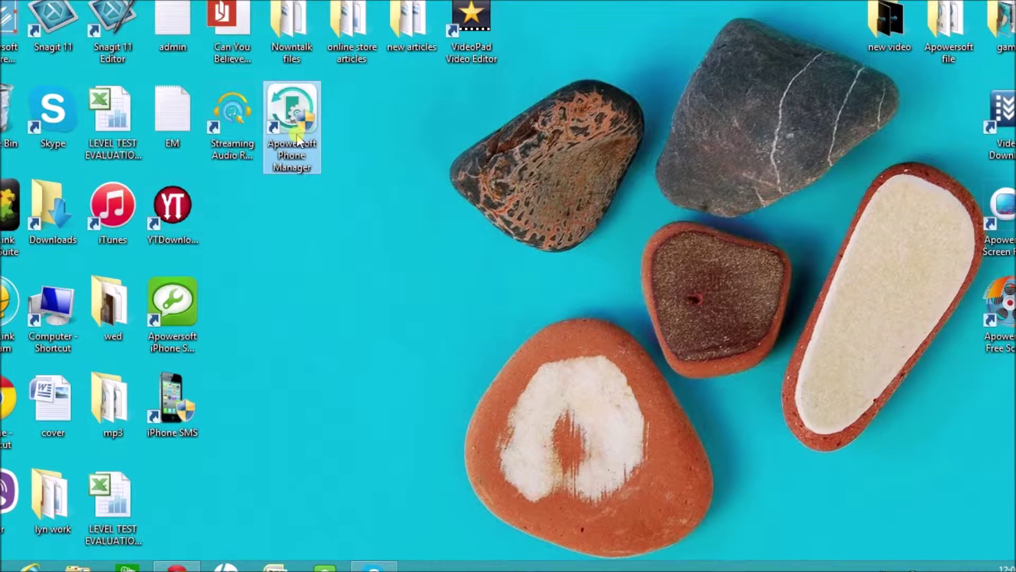
left_click(439, 159)
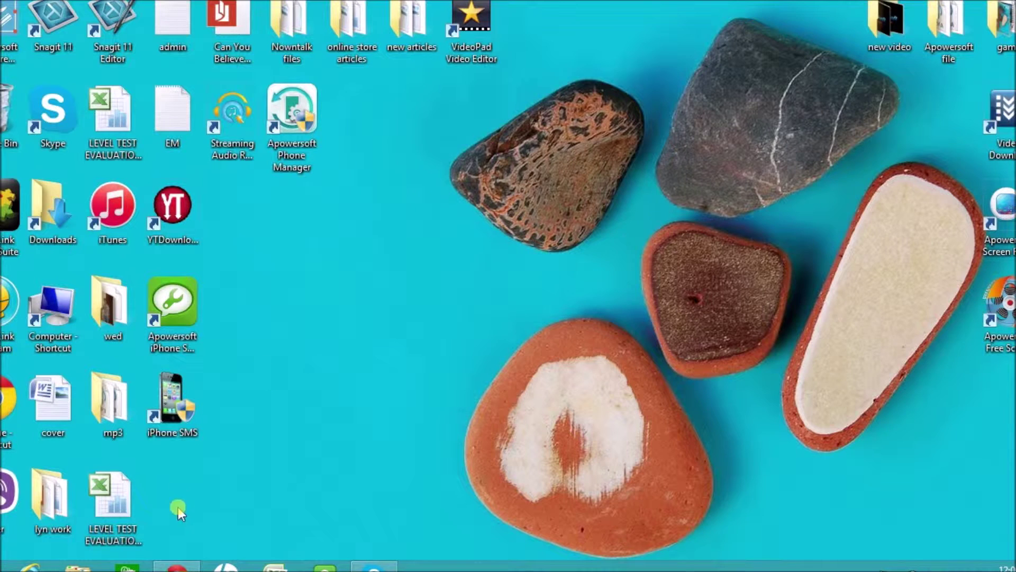
left_click(176, 566)
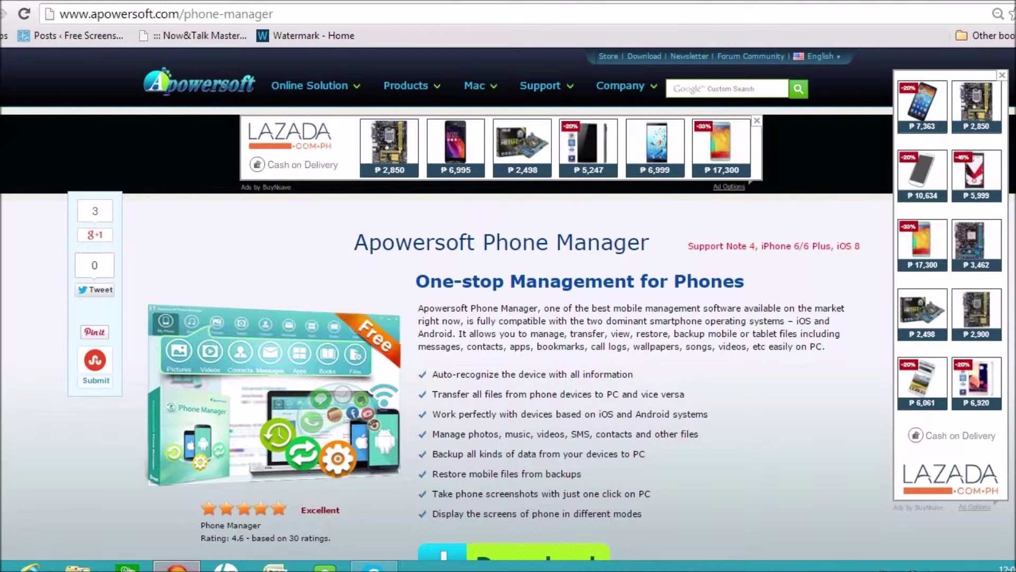
left_click(243, 14)
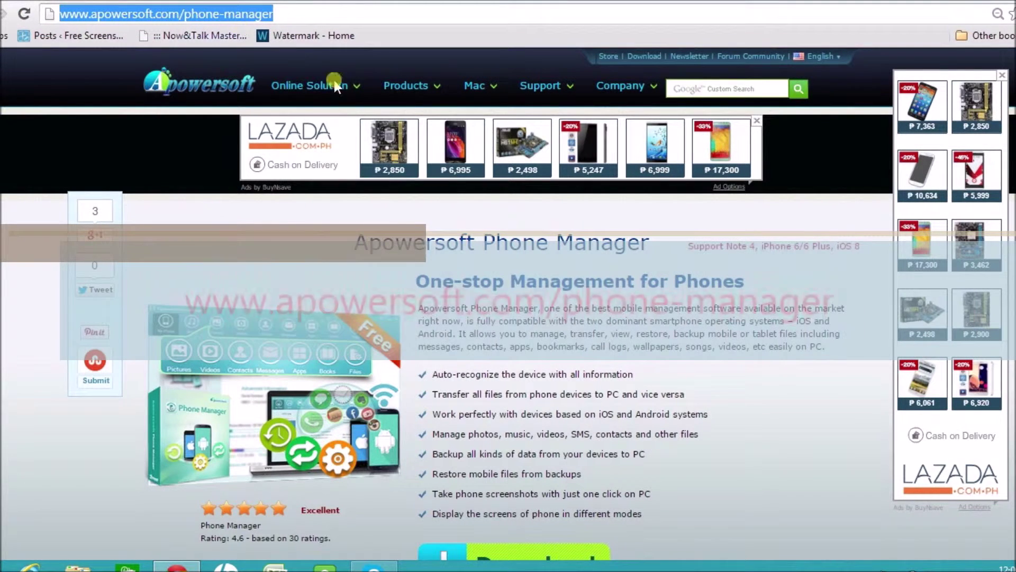
left_click(611, 333)
scroll(611, 333, "down", 3)
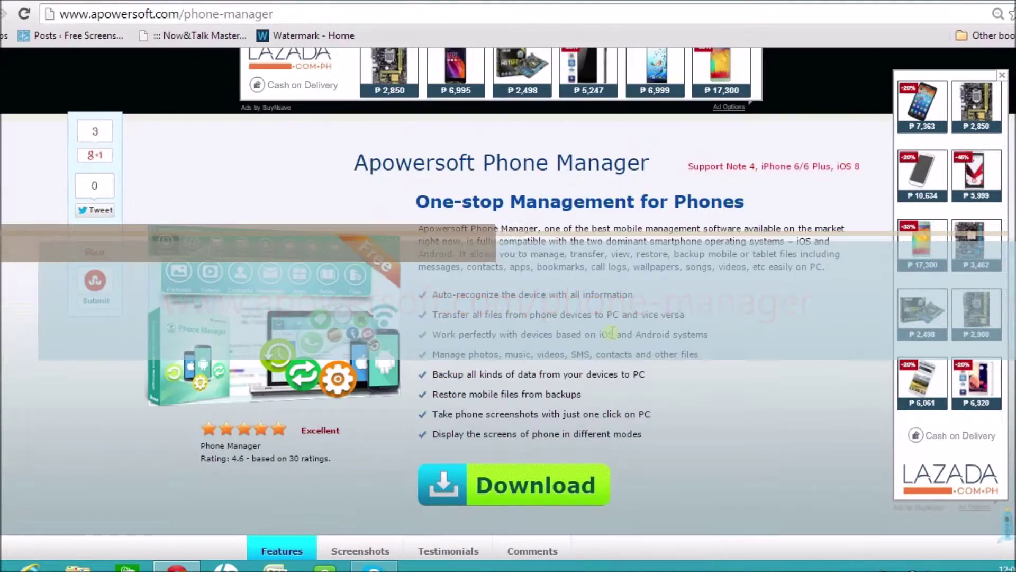
scroll(612, 332, "down", 7)
scroll(611, 332, "down", 9)
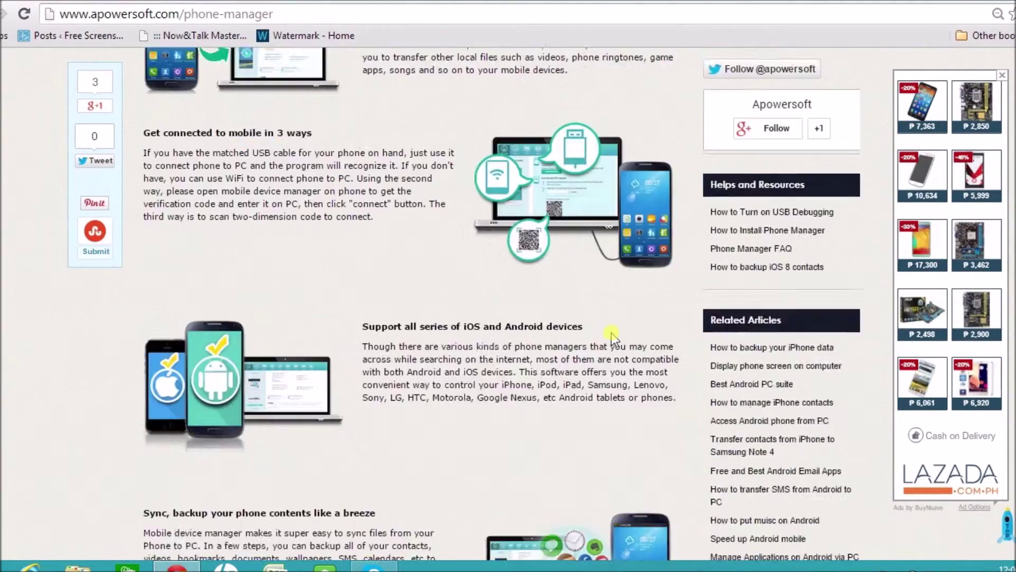
scroll(611, 332, "up", 10)
scroll(611, 332, "up", 4)
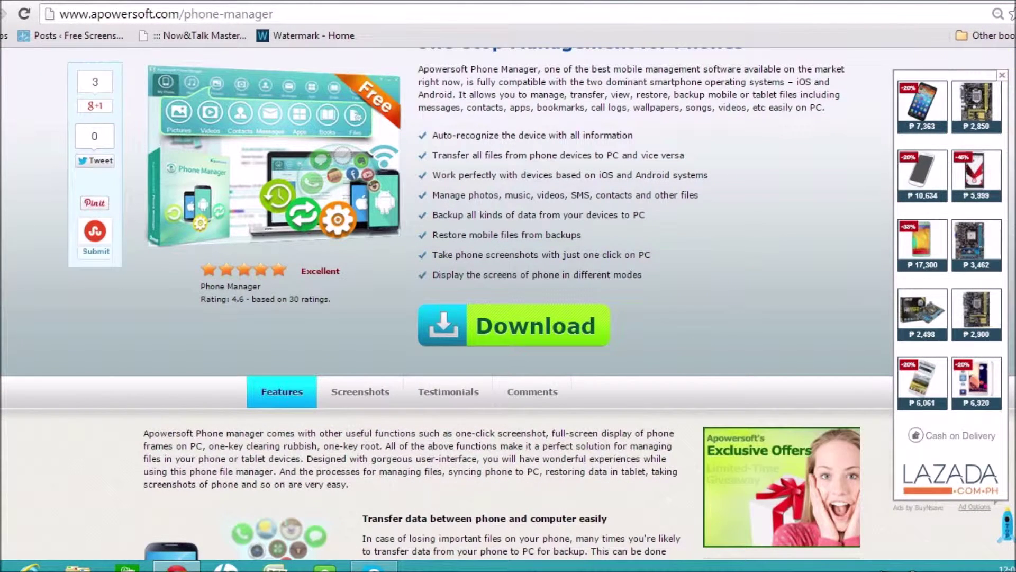
Close the phone ad, start the installer download, cancel it, and minimize Chrome.
left_click(1006, 72)
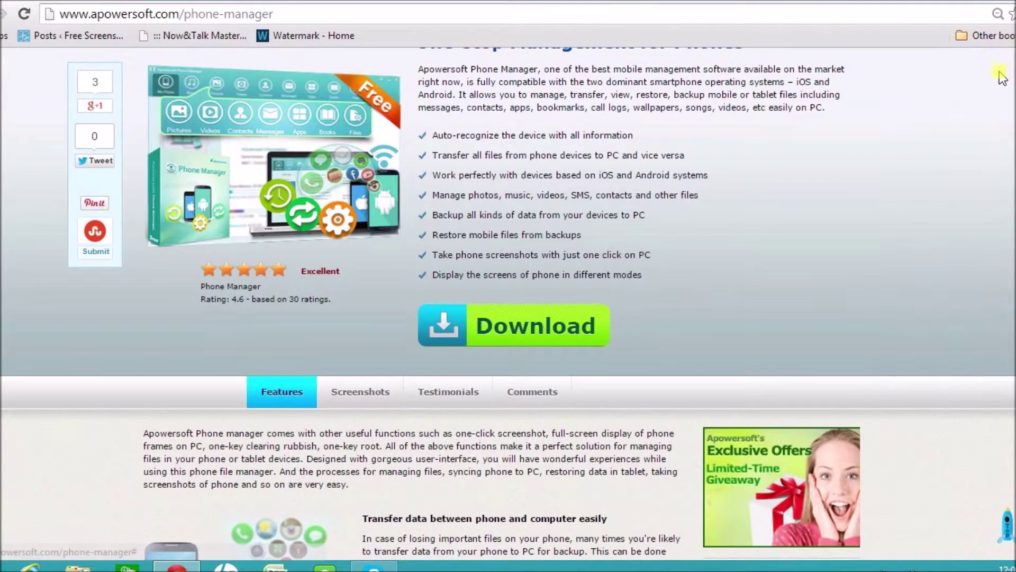
left_click(493, 331)
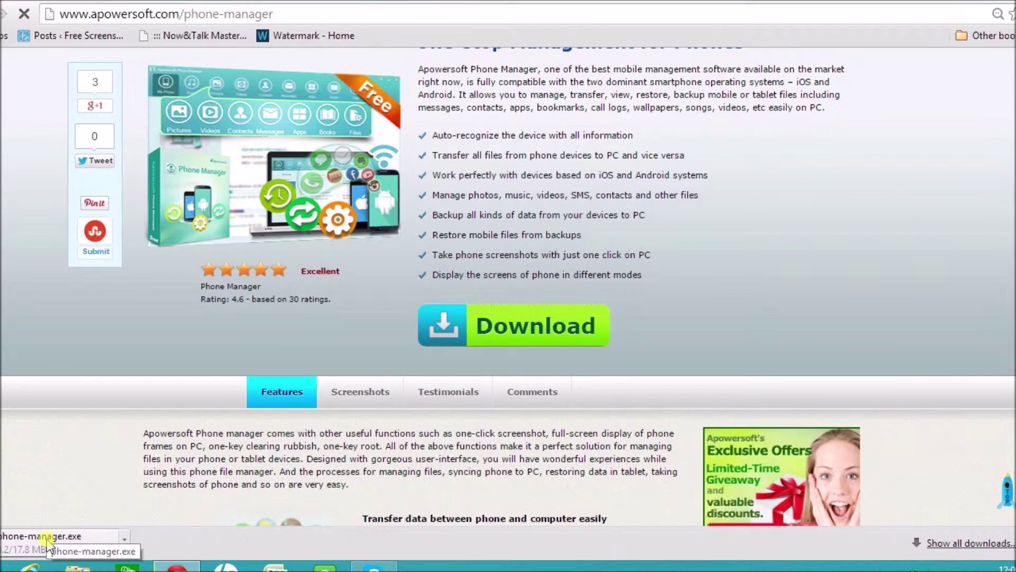
left_click(125, 545)
left_click(156, 519)
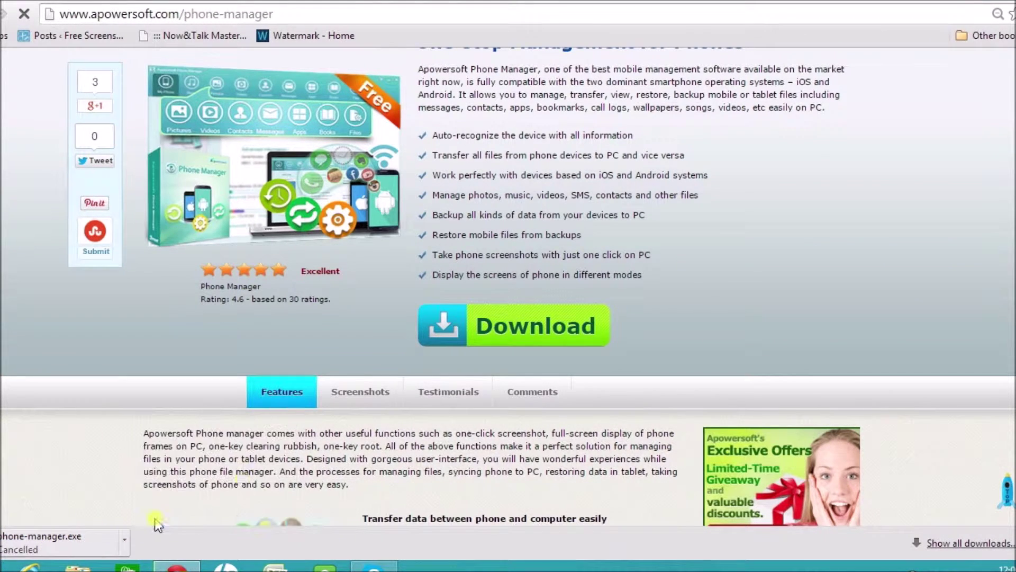
left_click(982, 1)
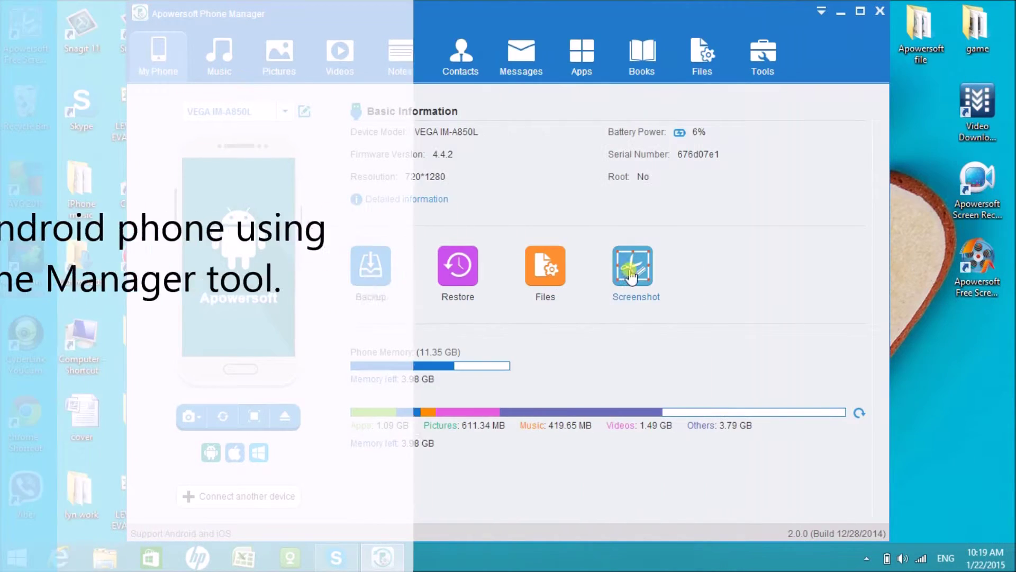
View the phone's Backup options, close them, and switch to the Music library.
left_click(382, 269)
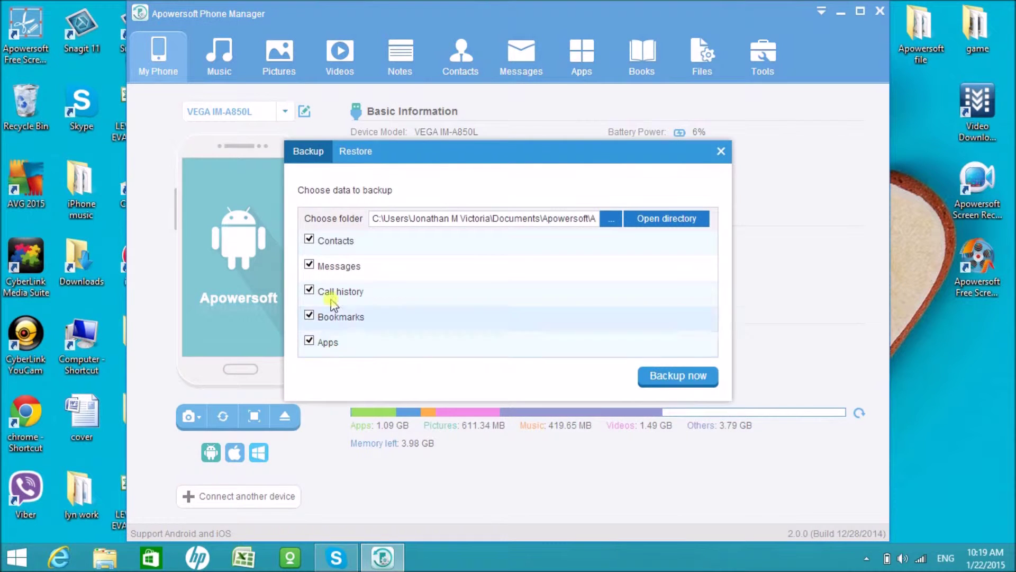
left_click(721, 152)
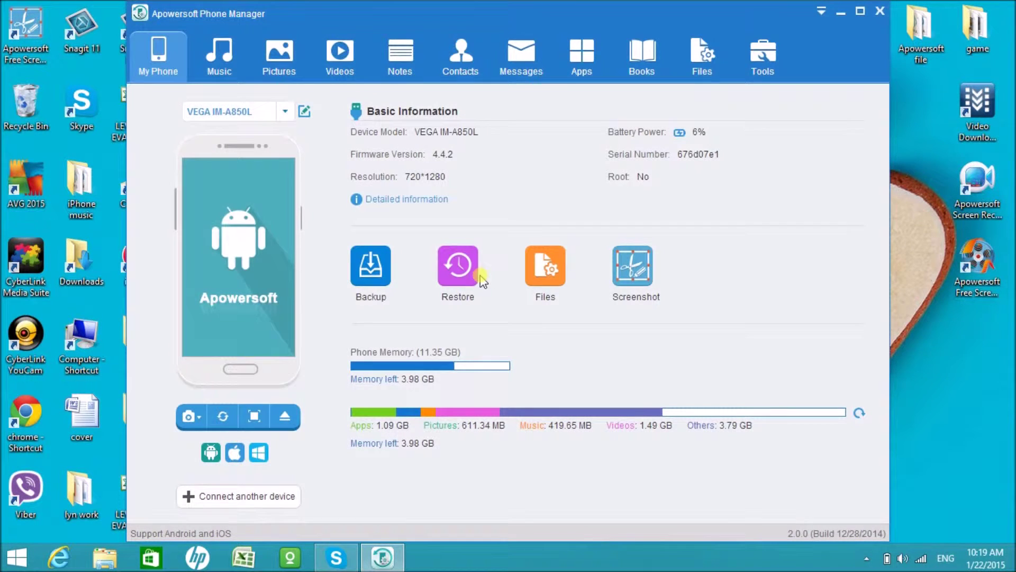
left_click(217, 63)
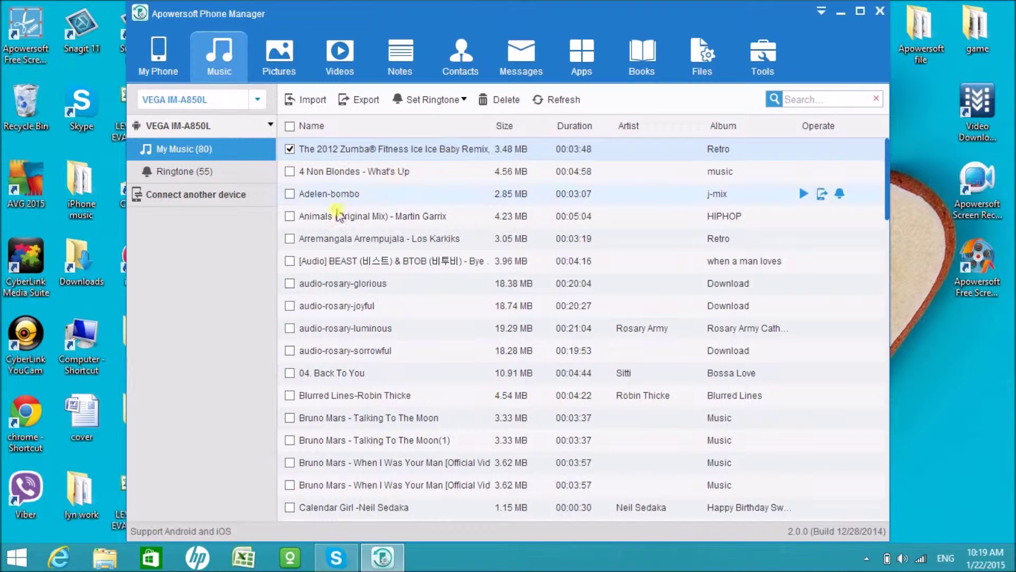
Export the song Animals (Original Mix) from the phone to the Desktop.
left_click(290, 216)
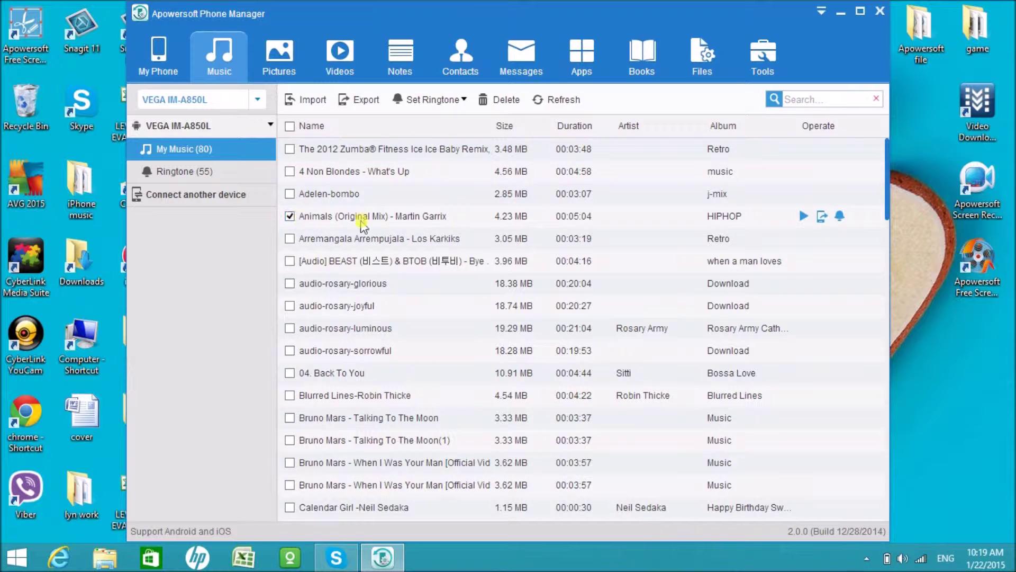
left_click(363, 105)
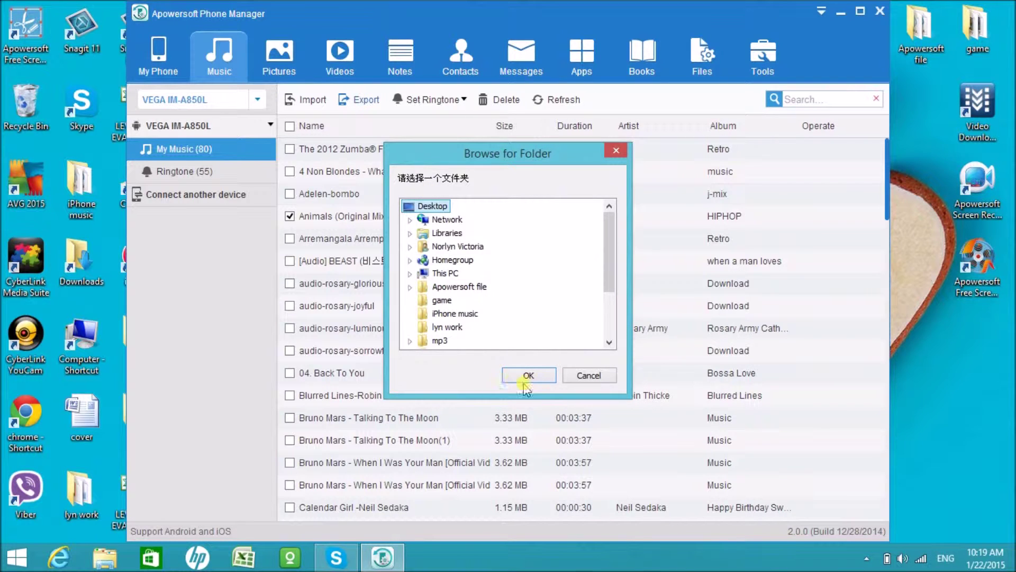
left_click(529, 375)
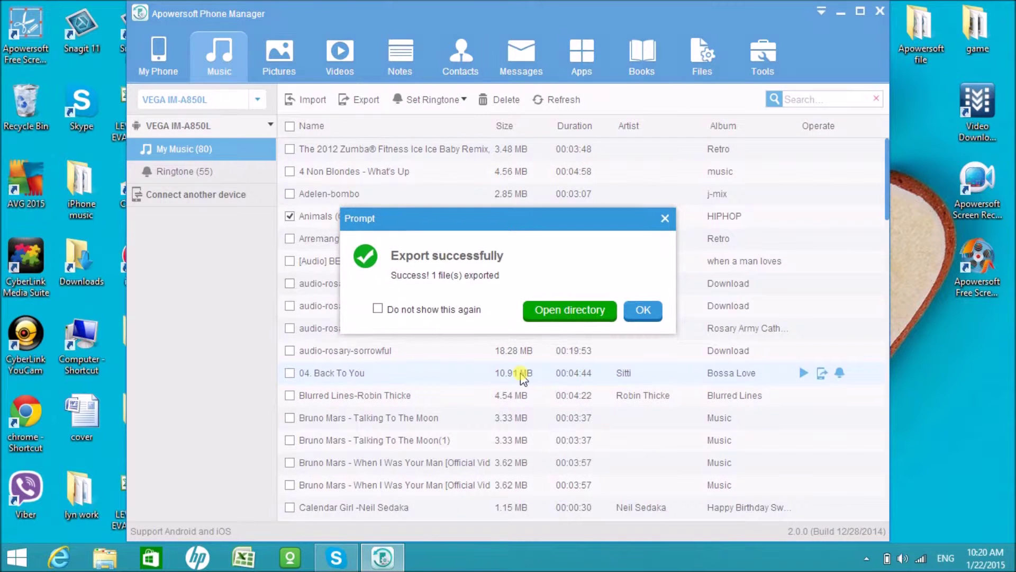
left_click(643, 311)
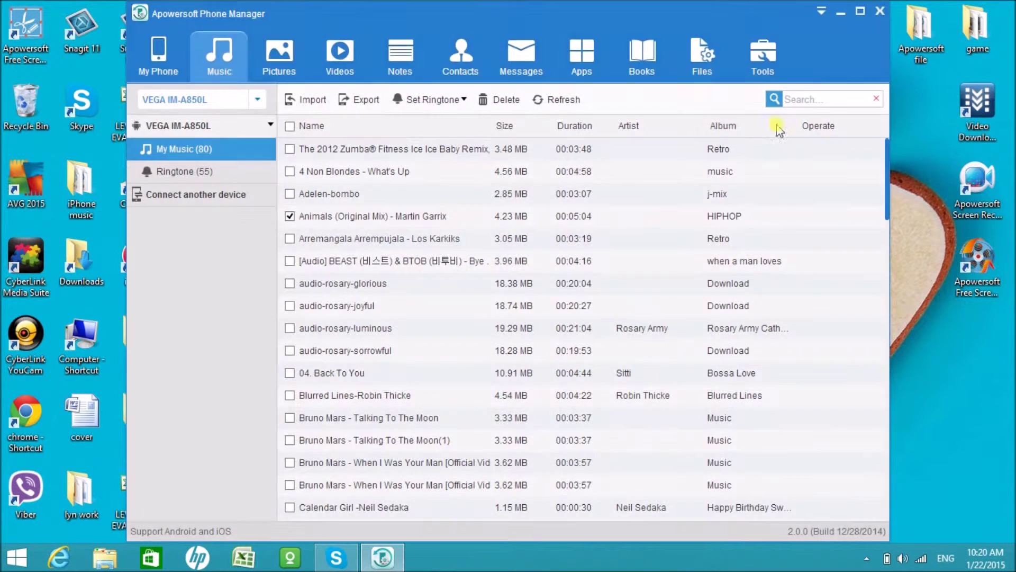
Play the exported Animals MP3 from the desktop, then return to Phone Manager.
left_click(841, 11)
left_click(204, 436)
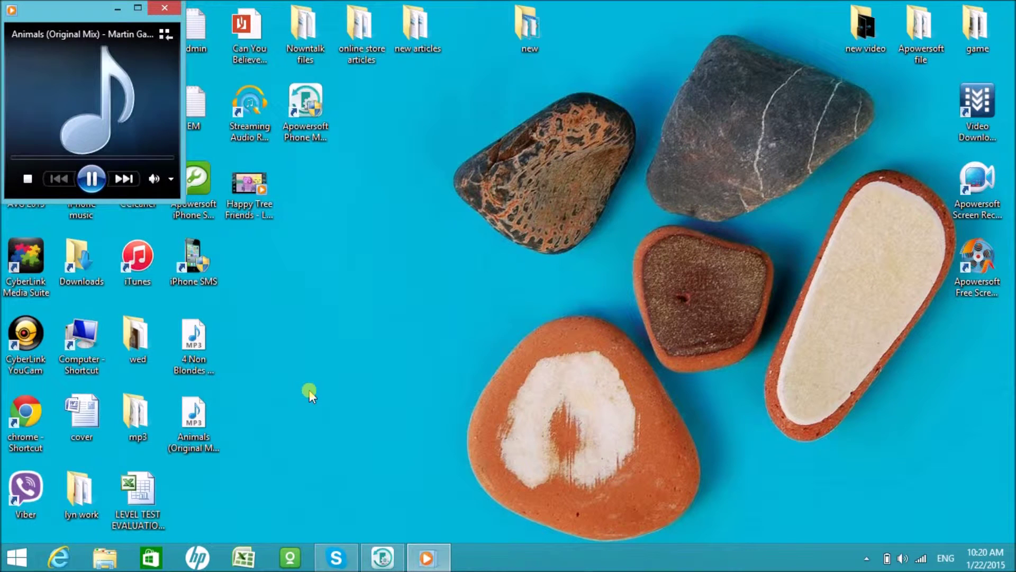
left_click(173, 12)
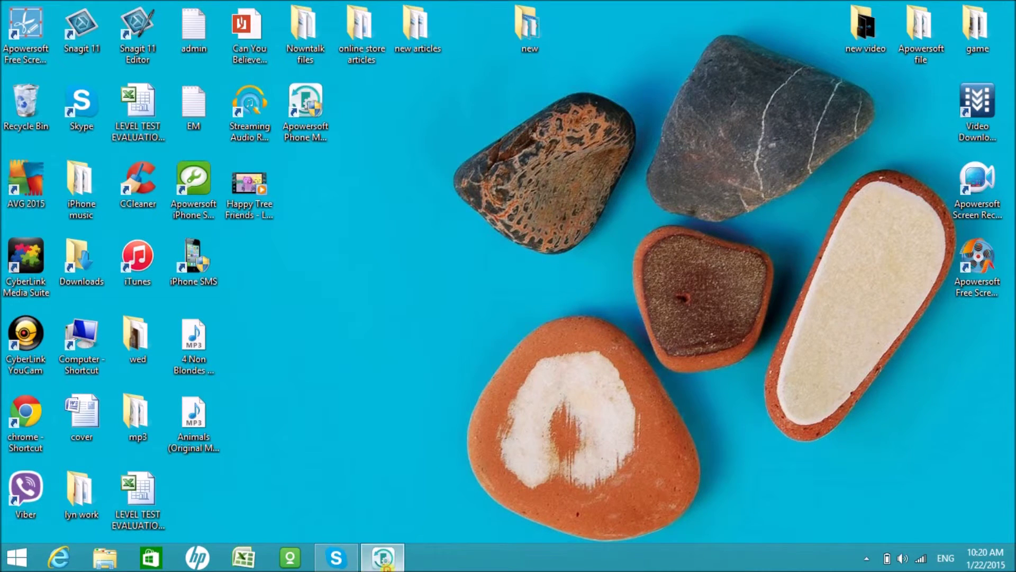
left_click(382, 557)
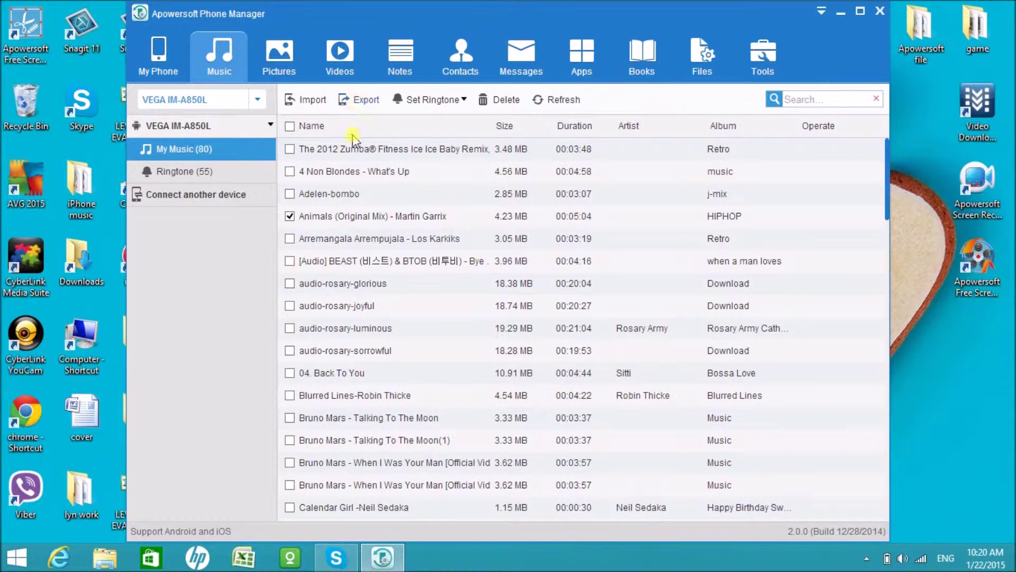
Check the ringtone options, then import 01 Gold from Desktop > mp3 to the phone.
left_click(448, 101)
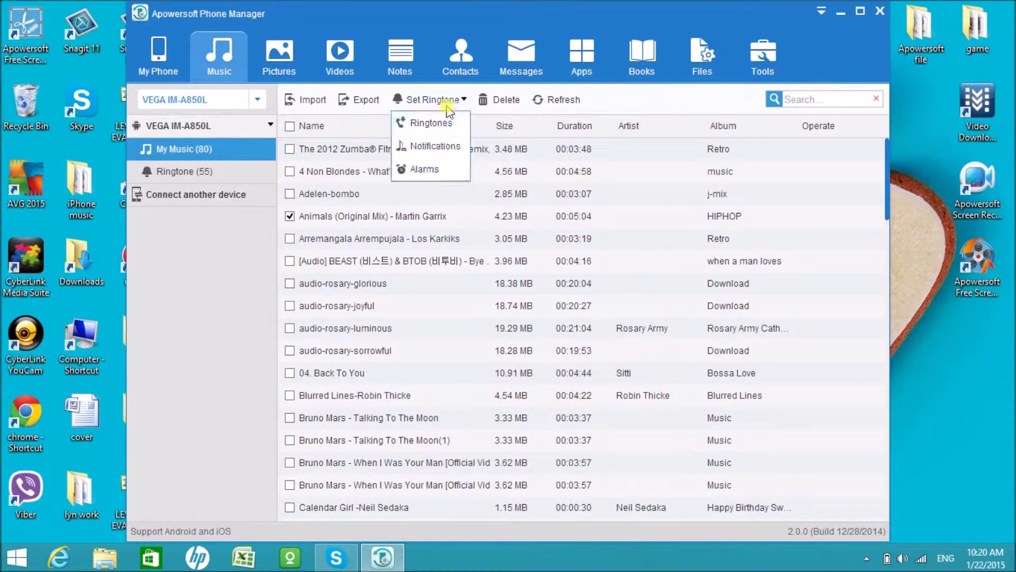
left_click(424, 169)
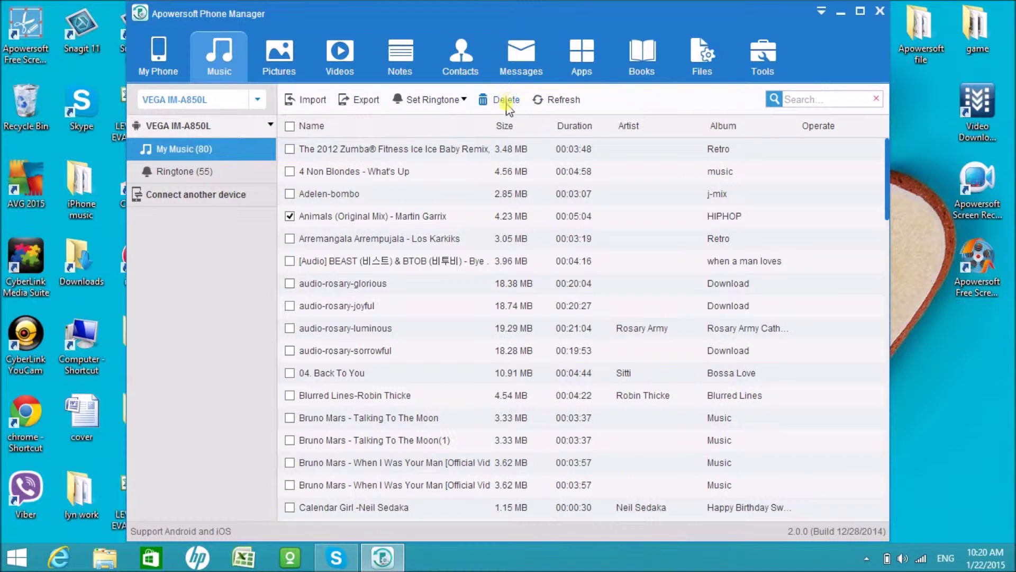
left_click(310, 100)
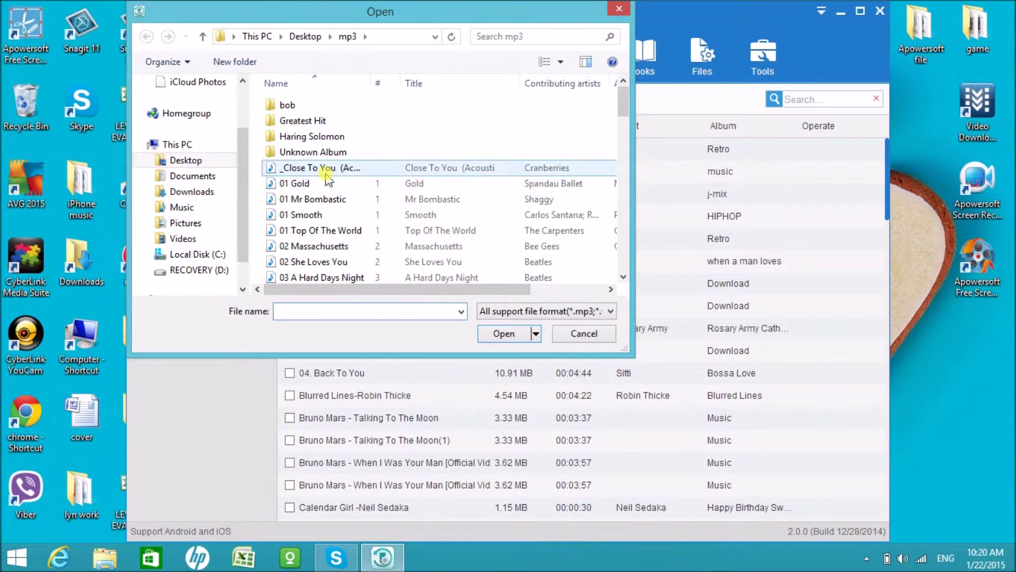
left_click(326, 183)
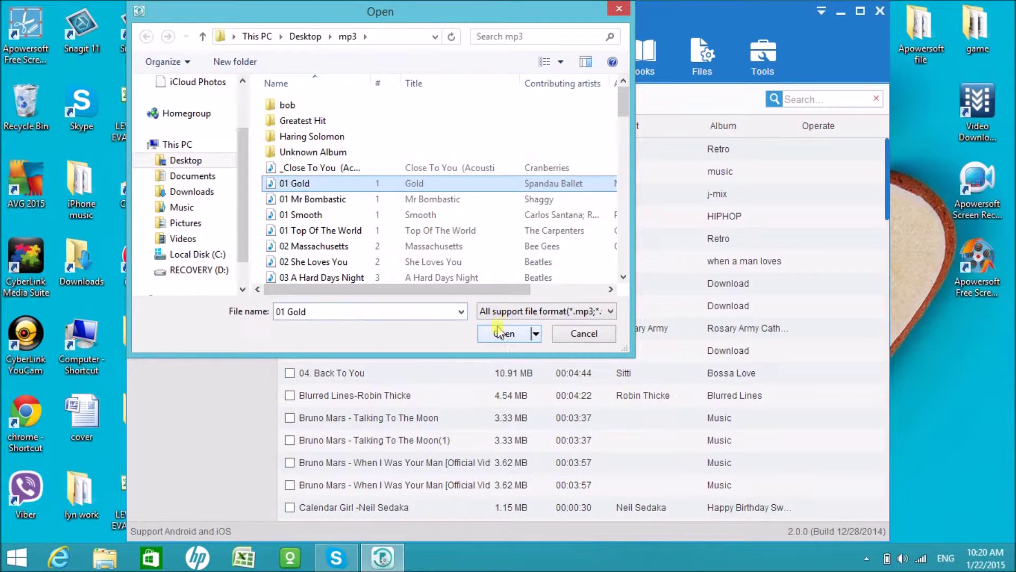
left_click(500, 332)
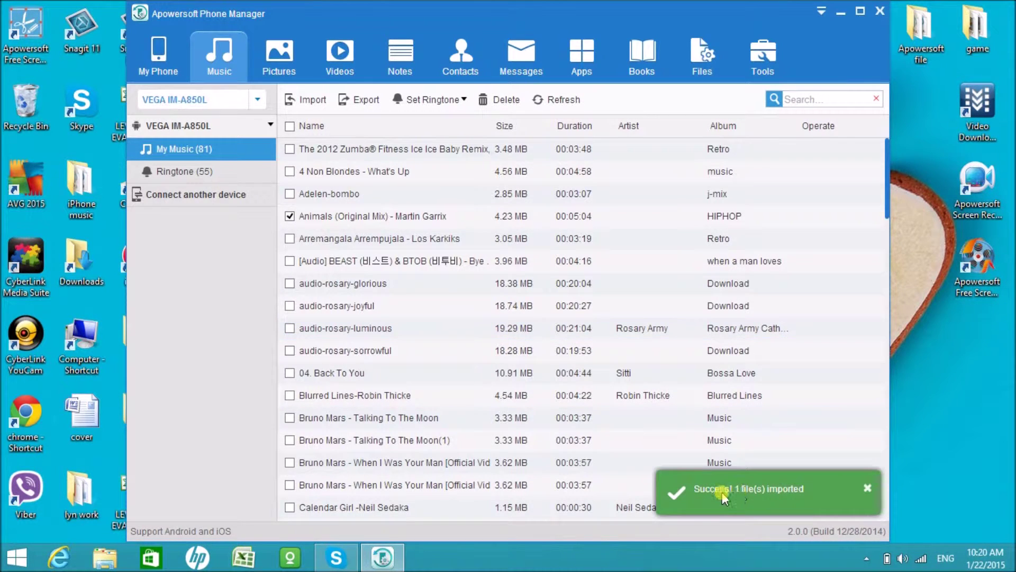
left_click(280, 72)
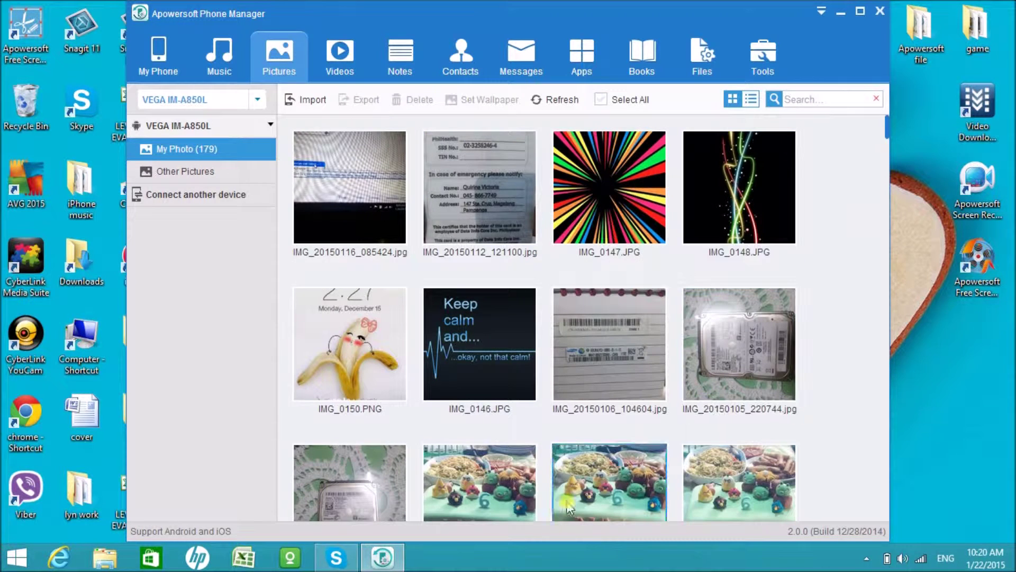
Select a photo, select all four videos, then show the phone's bookmarks.
left_click(356, 210)
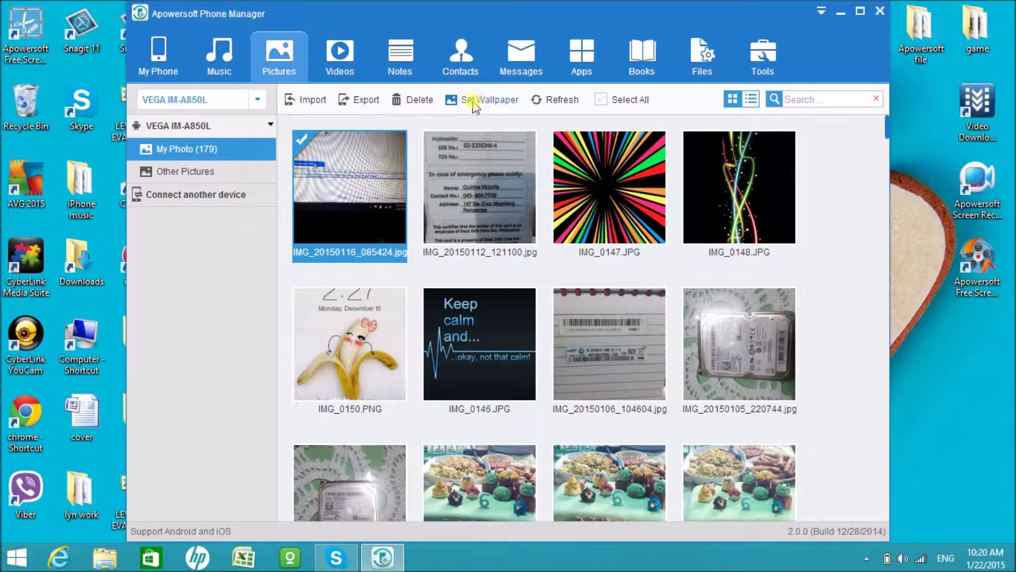
left_click(364, 51)
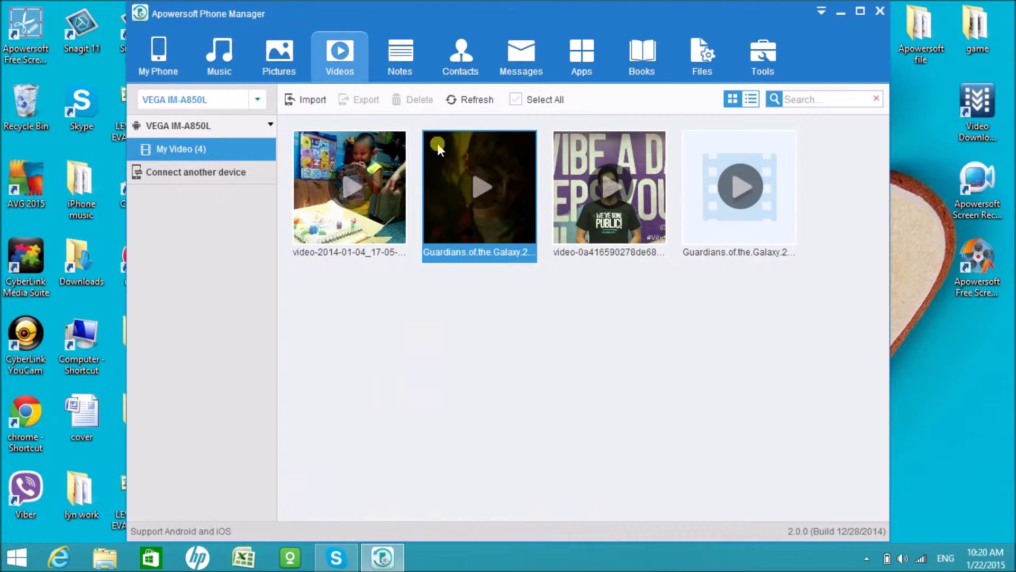
left_click(480, 186)
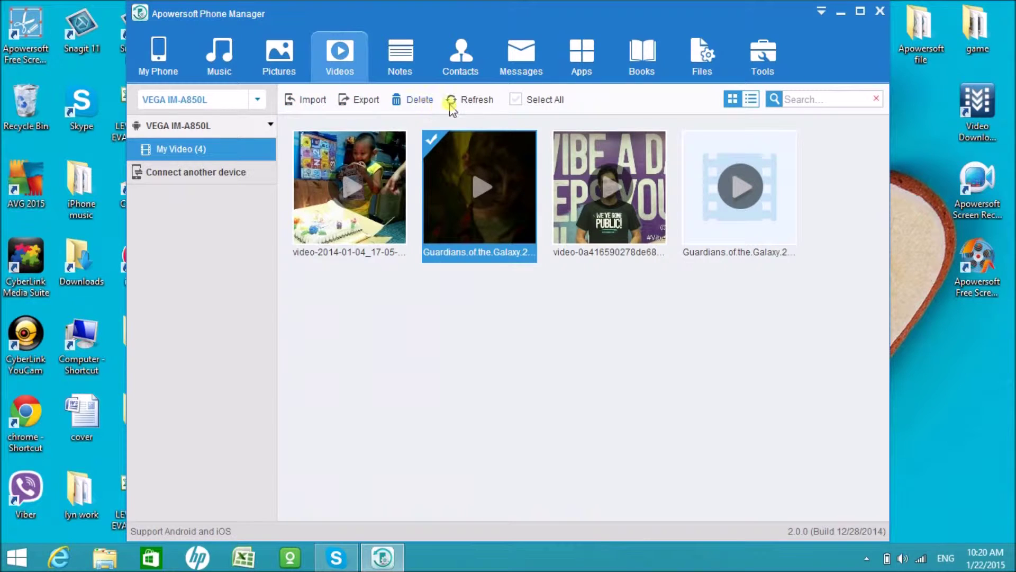
left_click(516, 100)
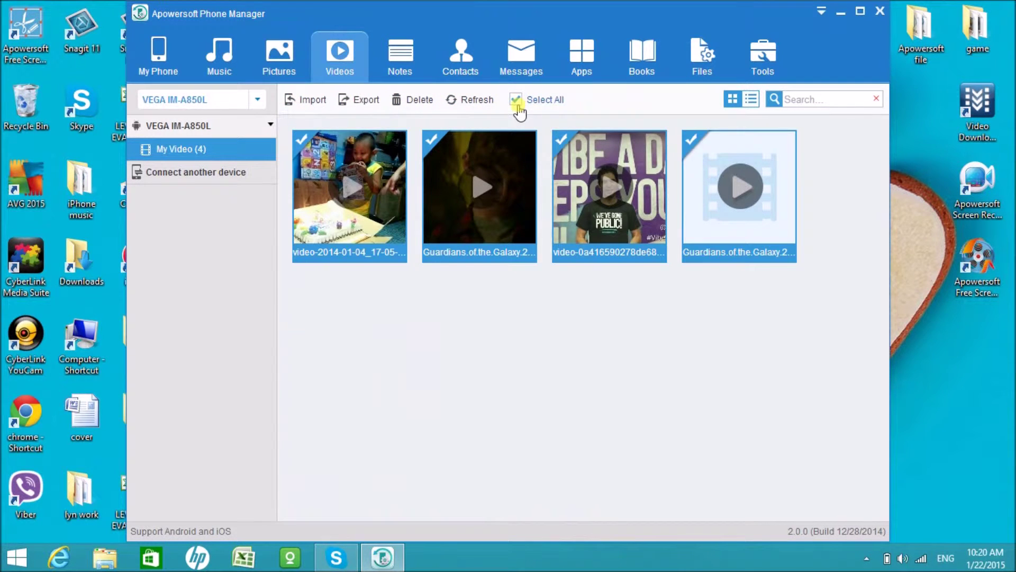
left_click(414, 73)
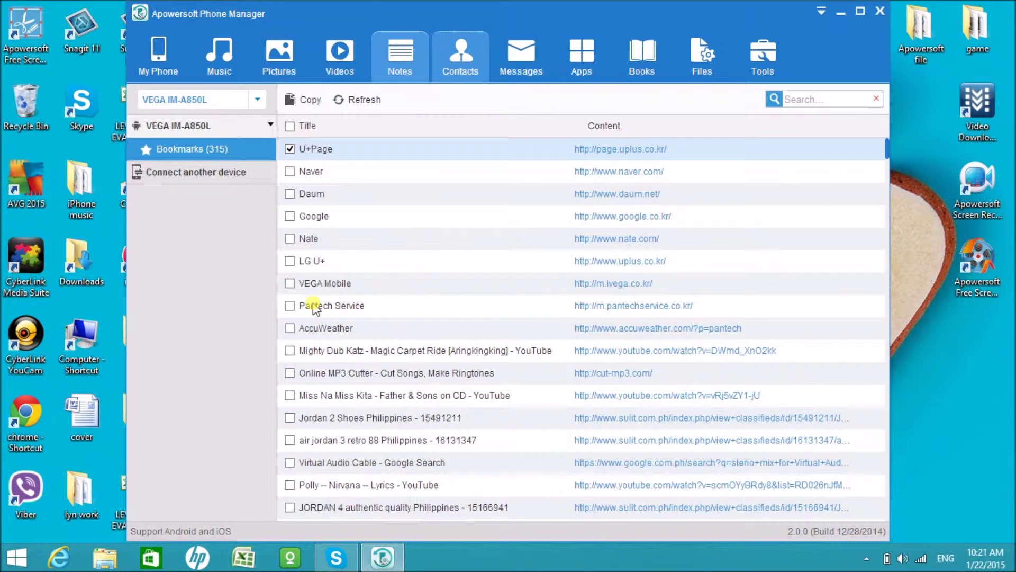
Browse the 109 contacts, open and discard the new-contact form, then show Messages.
left_click(458, 78)
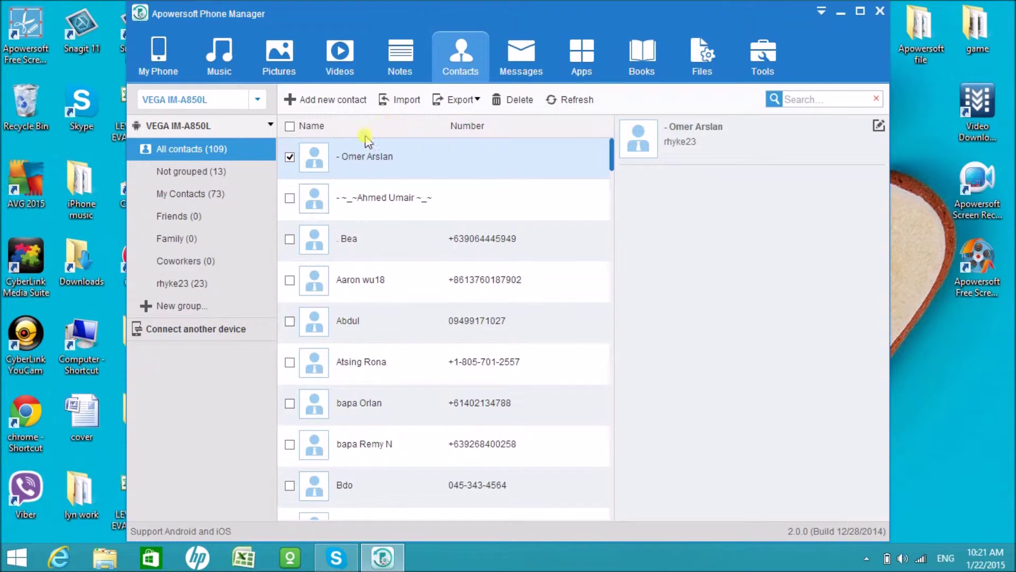
mouse_move(459, 104)
left_click(354, 101)
left_click(432, 251)
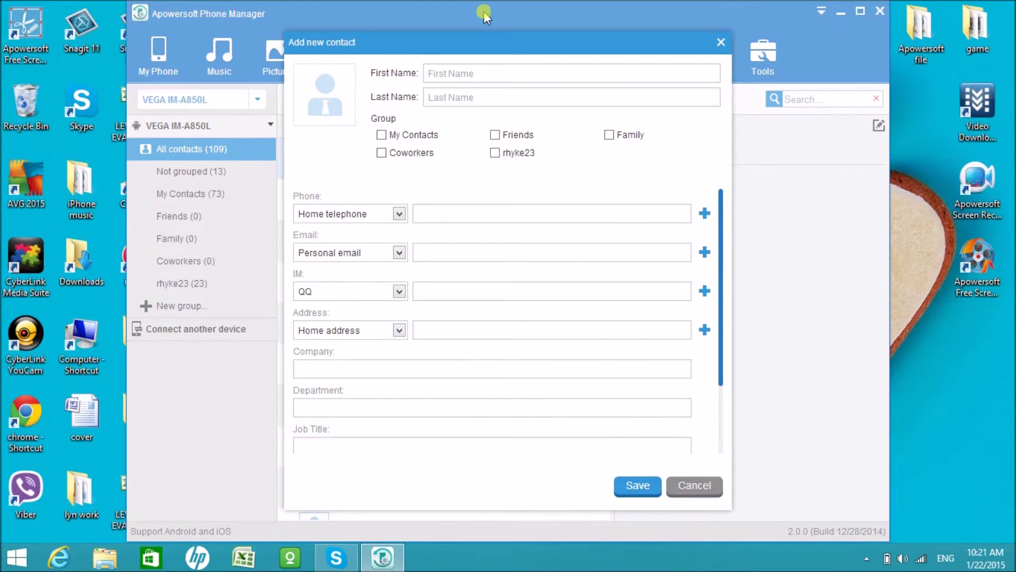
left_click(722, 43)
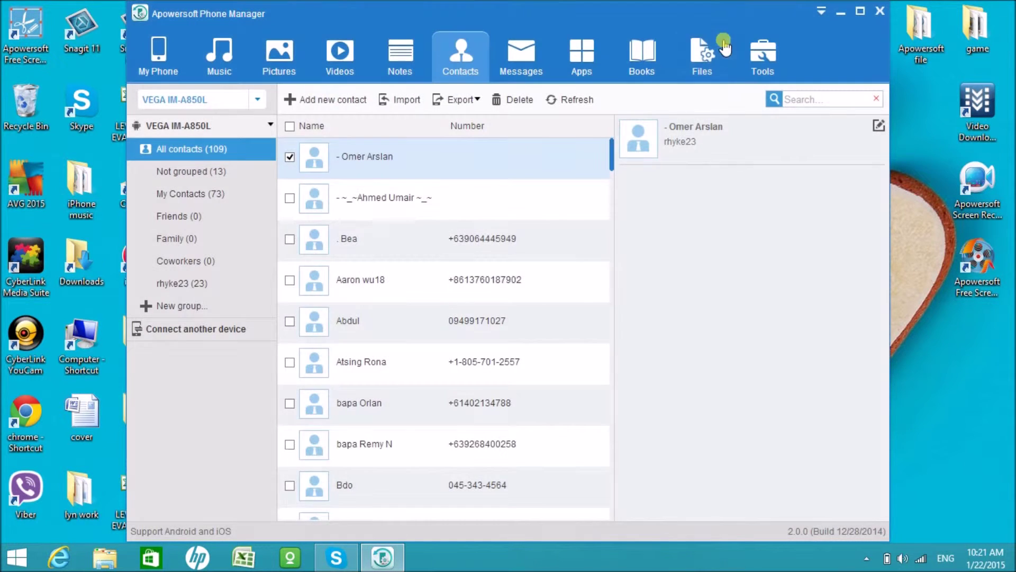
left_click(521, 57)
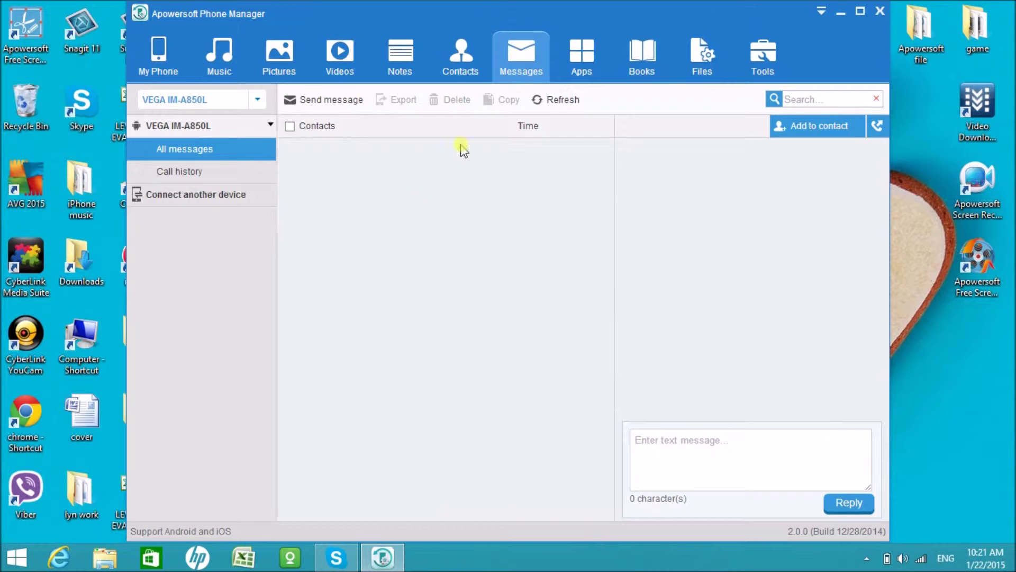
Open a new text and the recipient picker, discard both, then show installed apps.
left_click(335, 101)
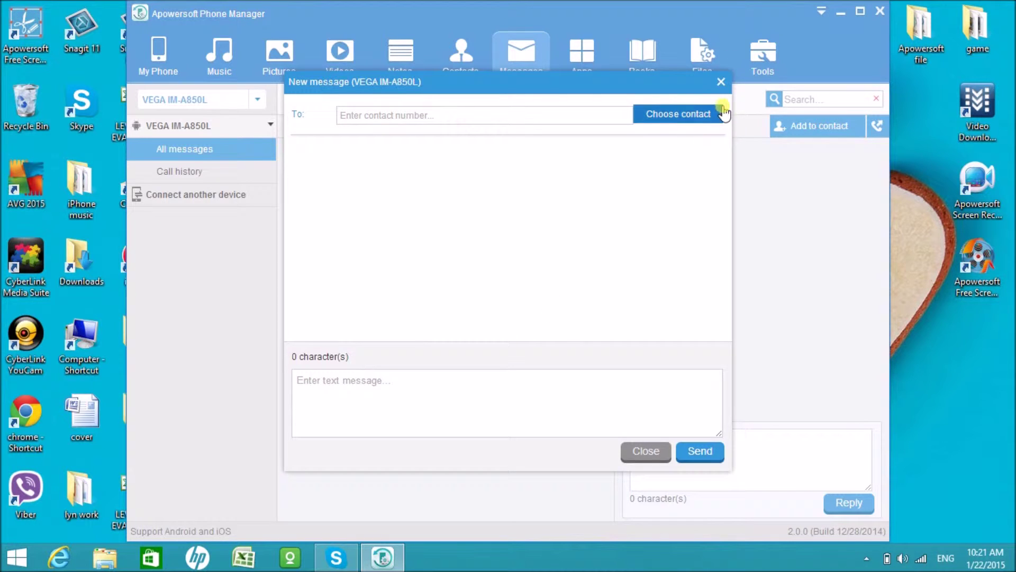
left_click(683, 115)
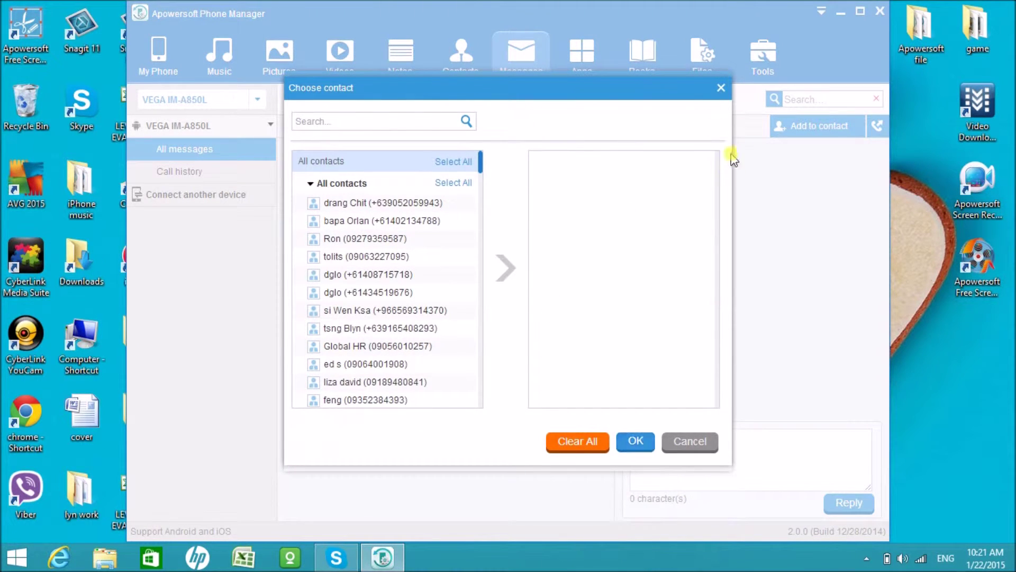
left_click(720, 88)
left_click(720, 83)
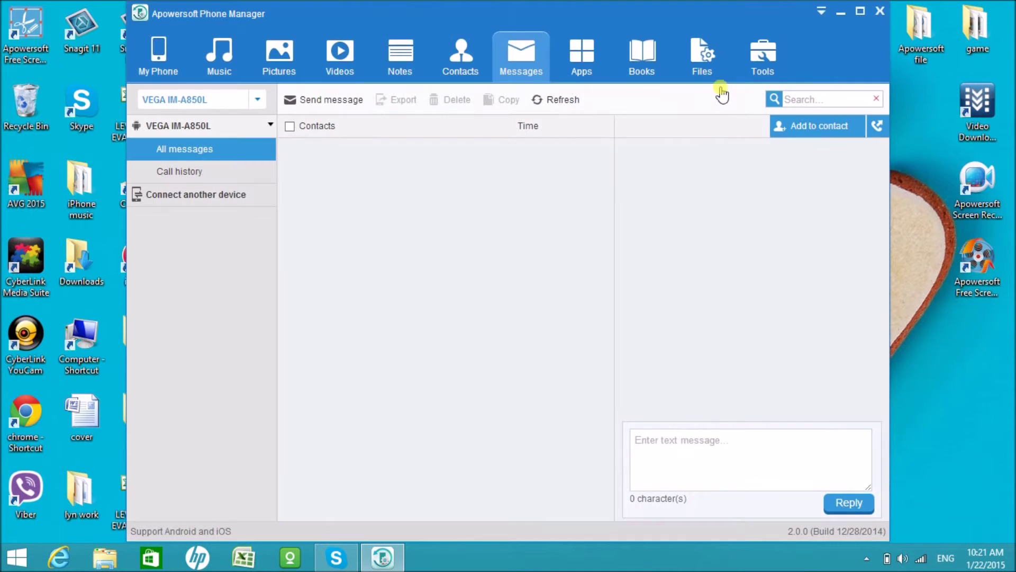
left_click(576, 71)
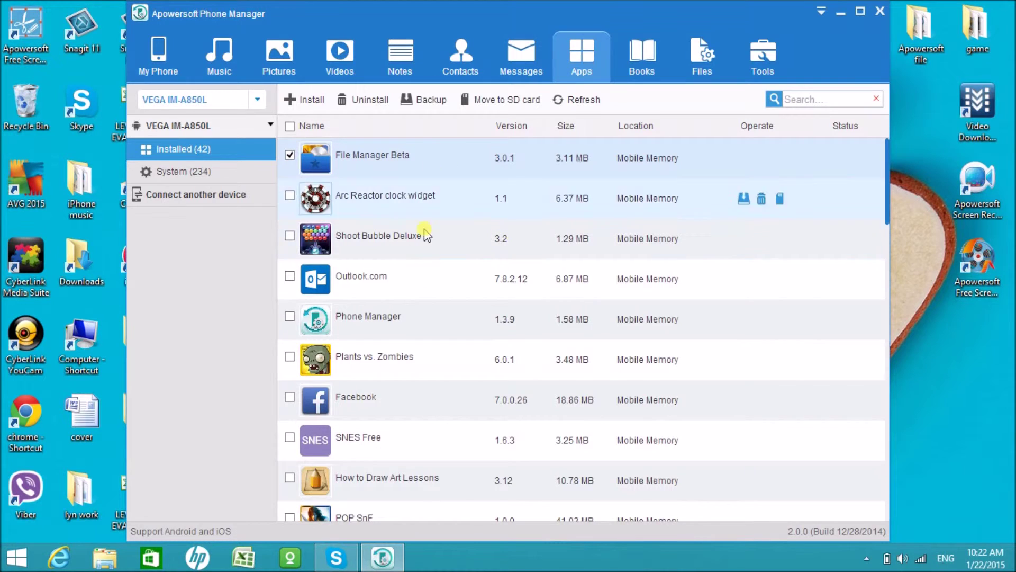
Select Outlook.com in Apps, look at Books and the SD Card files, then return to My Phone.
scroll(439, 413, "down", 2)
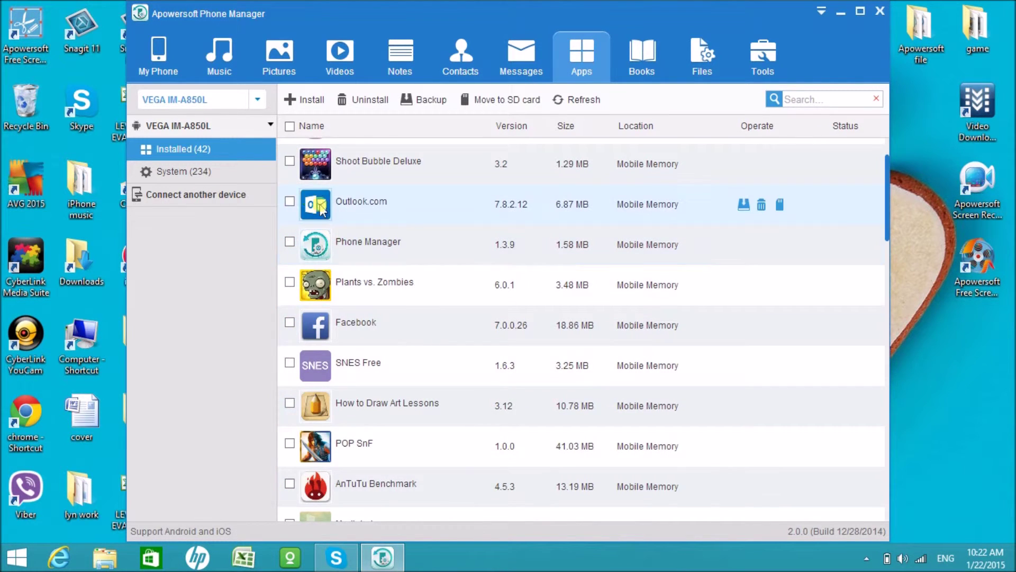
left_click(290, 202)
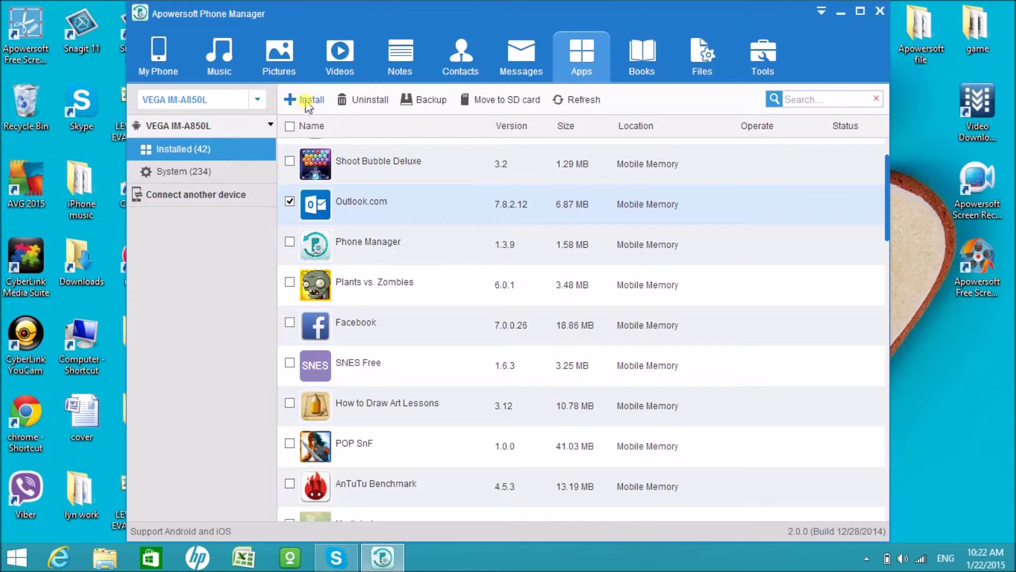
left_click(642, 75)
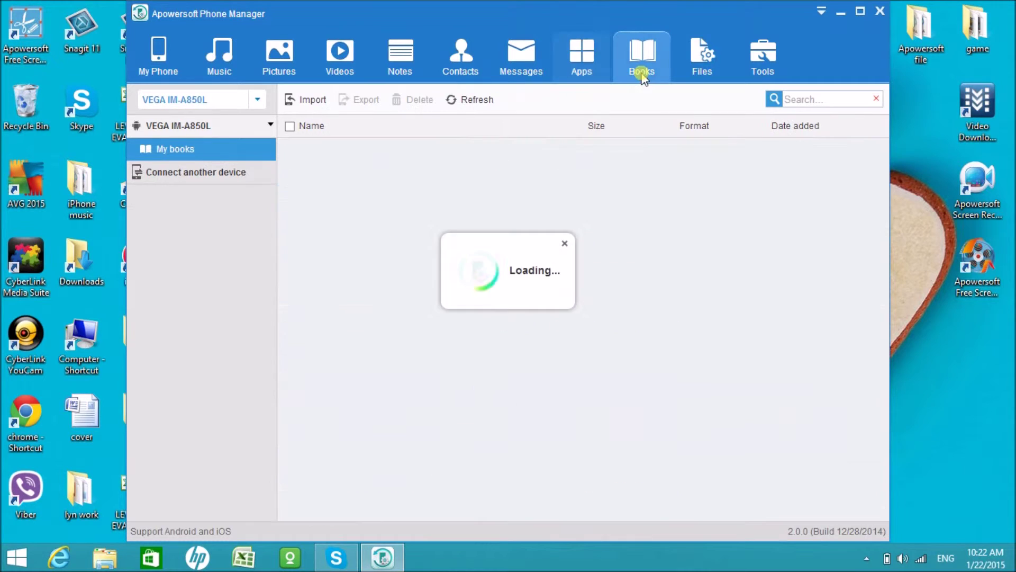
left_click(709, 78)
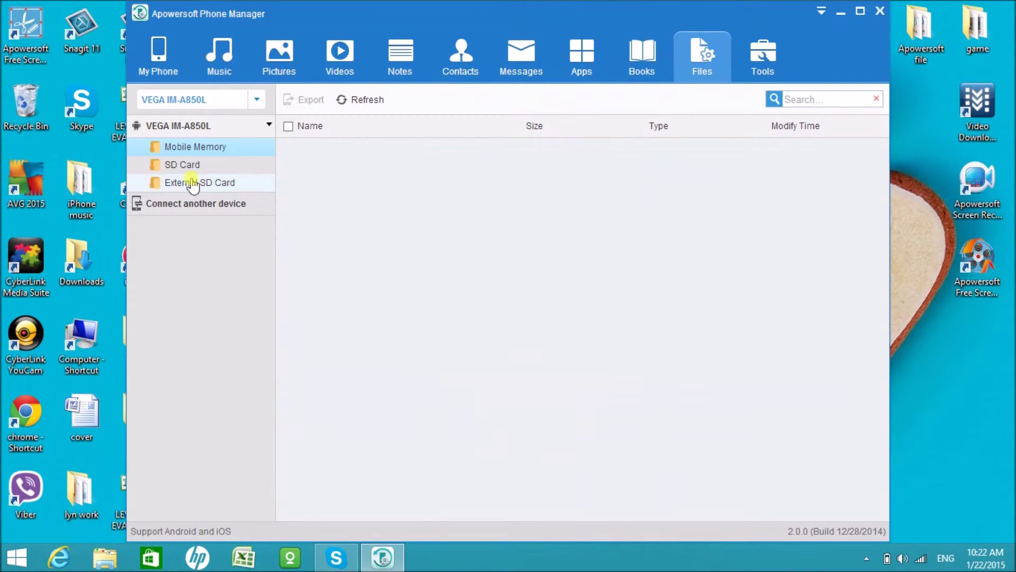
left_click(220, 167)
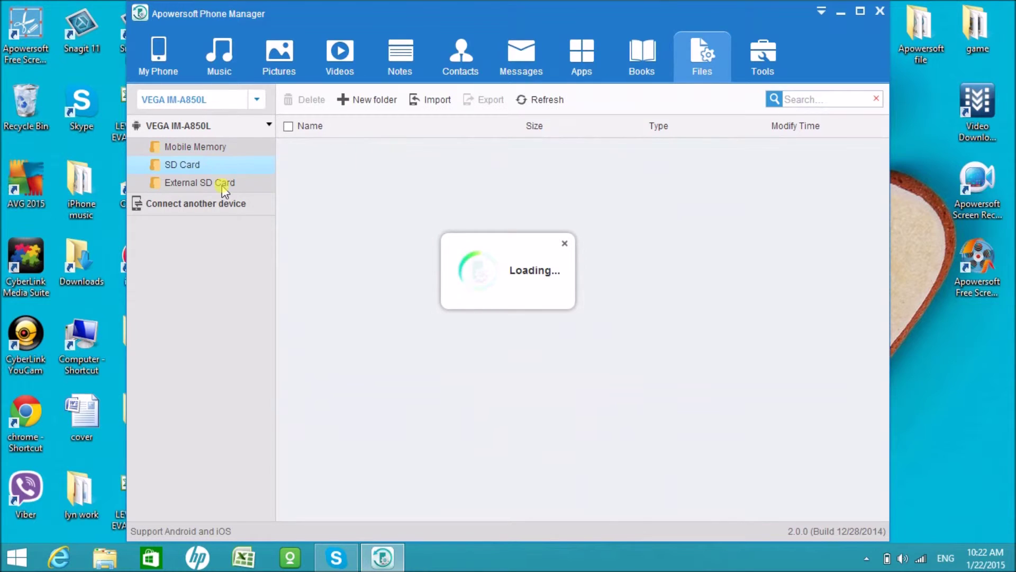
left_click(162, 62)
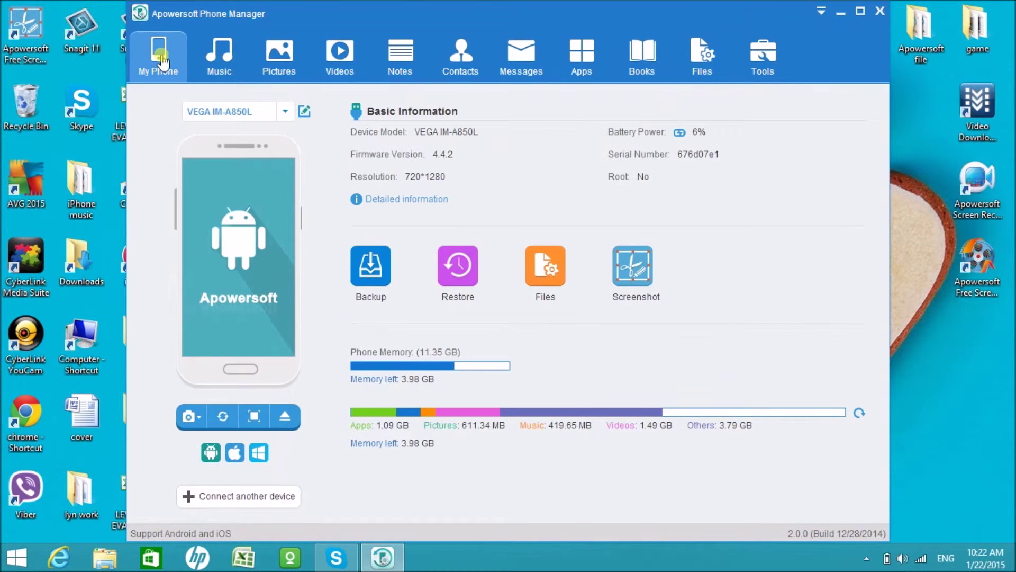
Disconnect the phone using the eject button below the phone image.
left_click(284, 418)
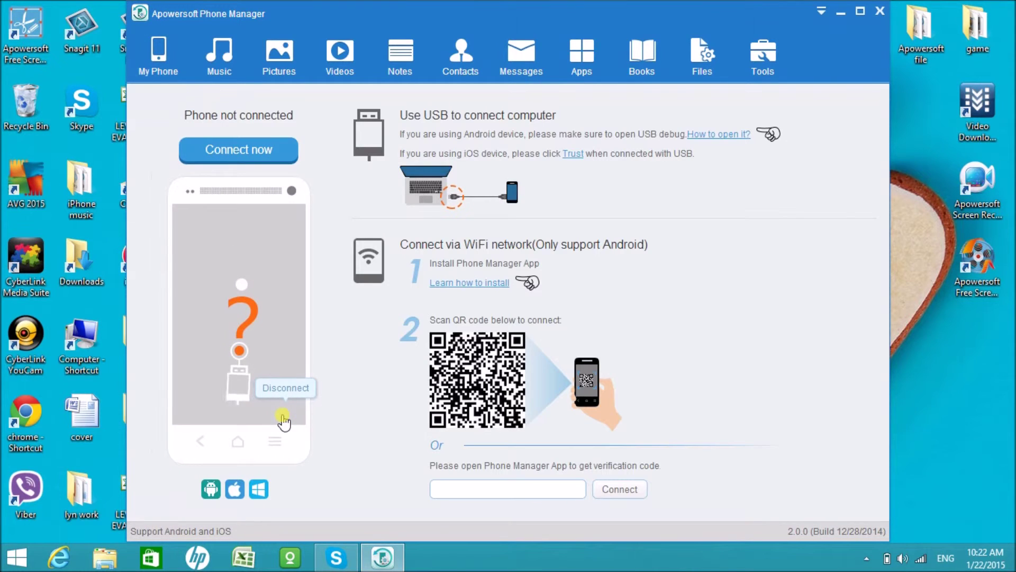